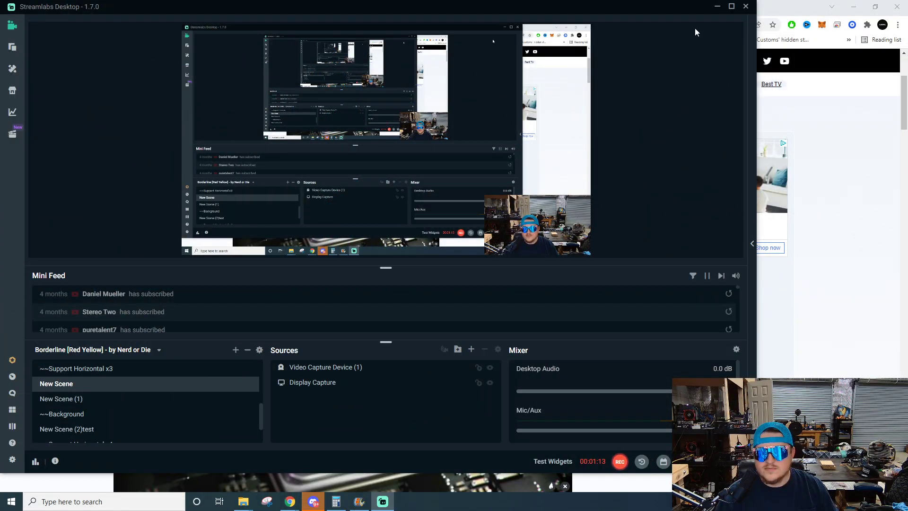
Minimize Streamlabs Desktop to reveal the Trusted Reviews RTX 4000 article in Chrome.
click(716, 6)
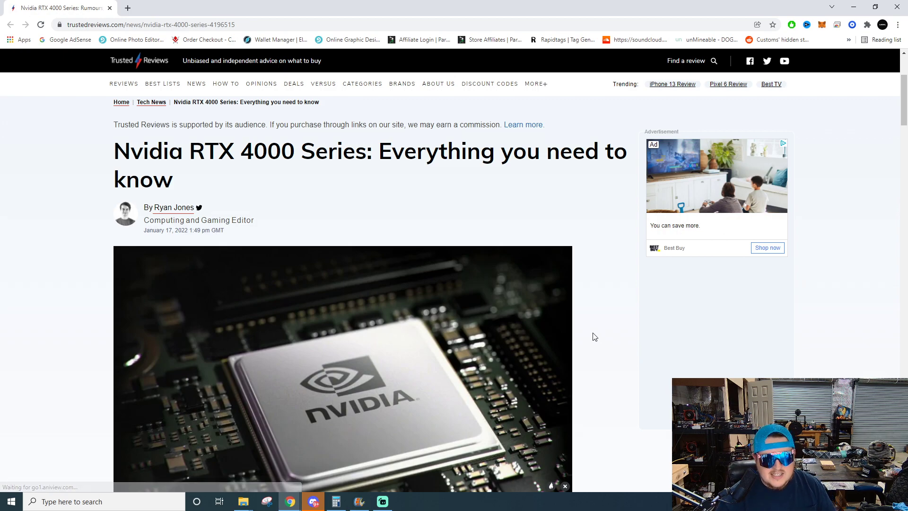
scroll(595, 341, down, 5)
scroll(477, 346, down, 3)
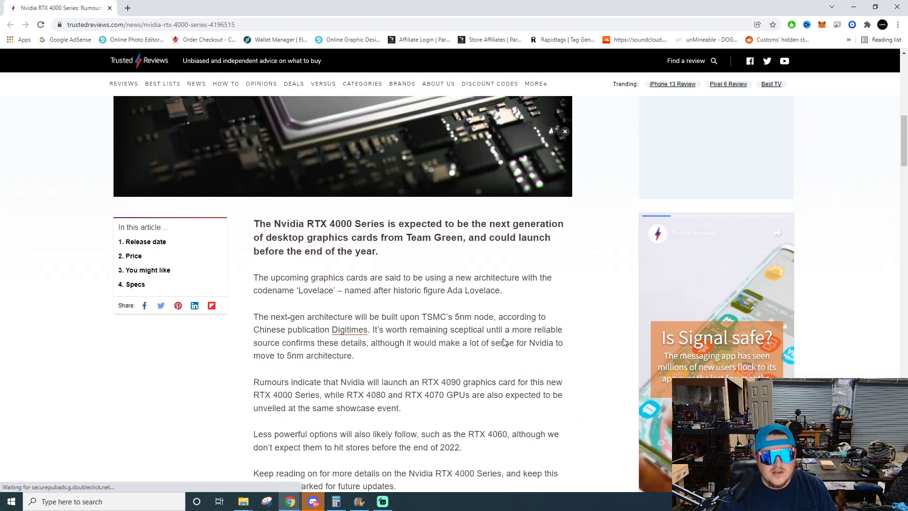
scroll(508, 343, down, 1)
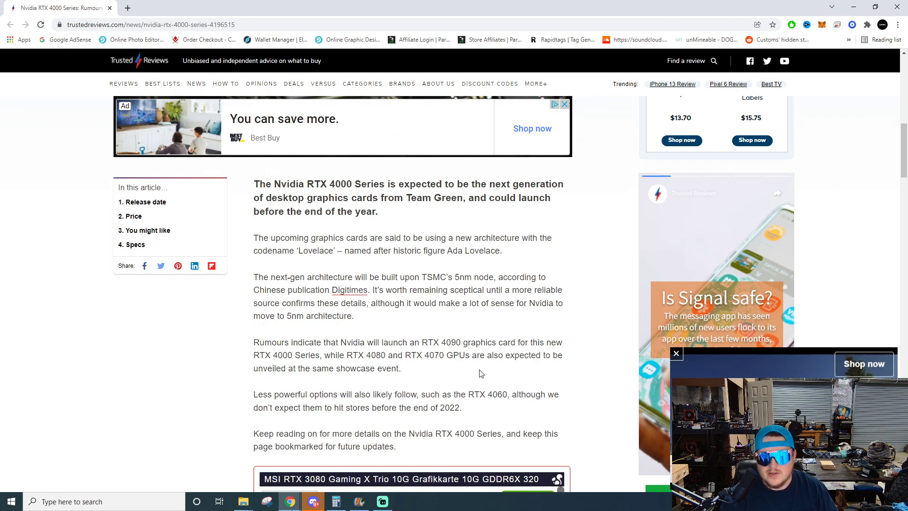
scroll(458, 376, down, 1)
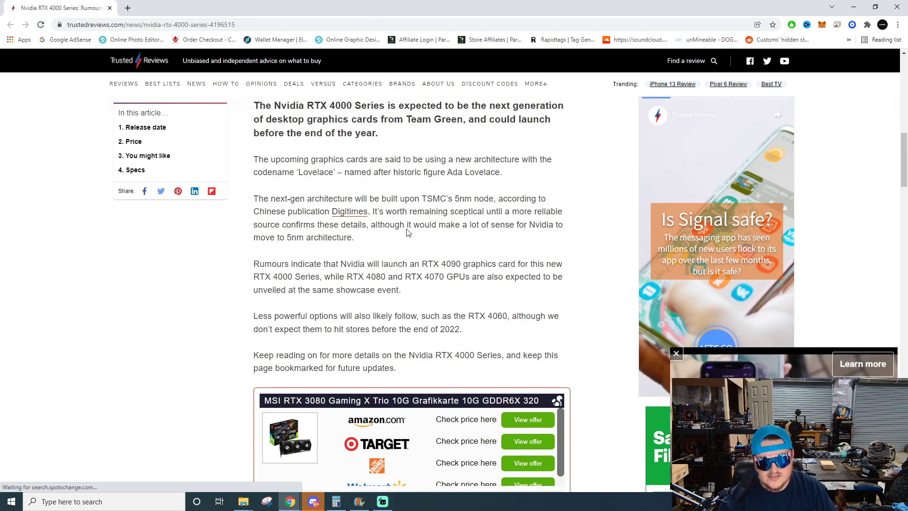
scroll(368, 371, down, 3)
scroll(452, 421, down, 3)
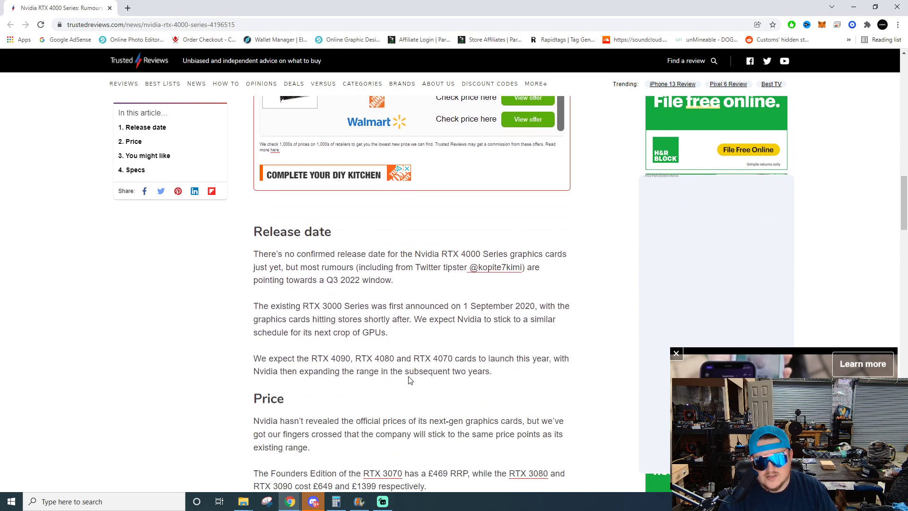
scroll(378, 284, down, 1)
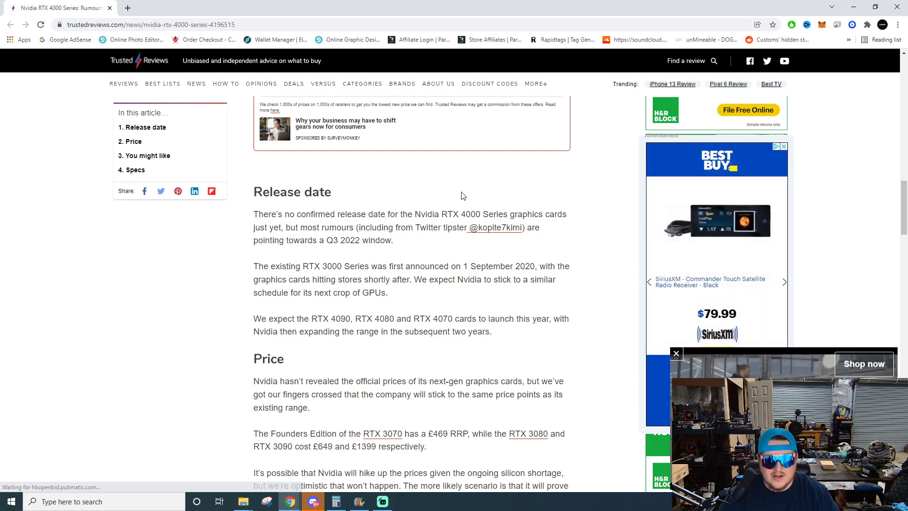
scroll(461, 195, down, 2)
scroll(468, 202, down, 1)
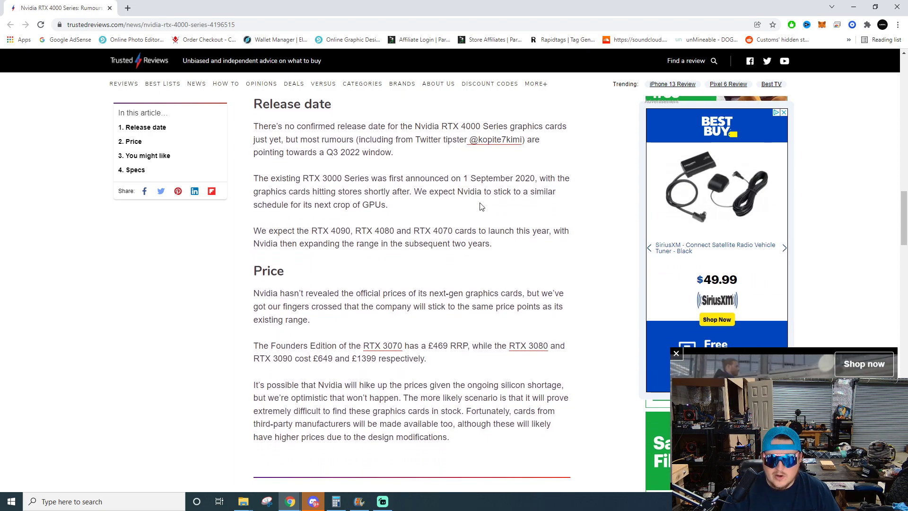
scroll(484, 211, down, 1)
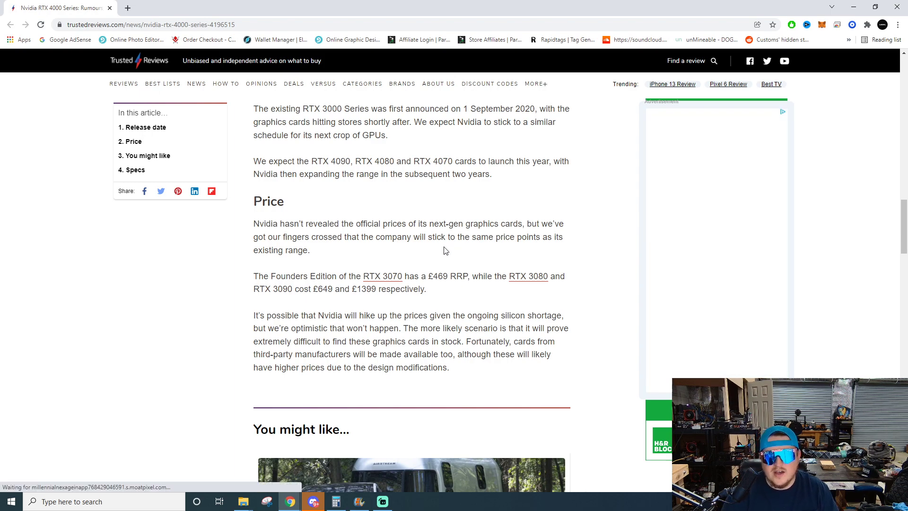
scroll(440, 248, down, 3)
scroll(295, 226, down, 4)
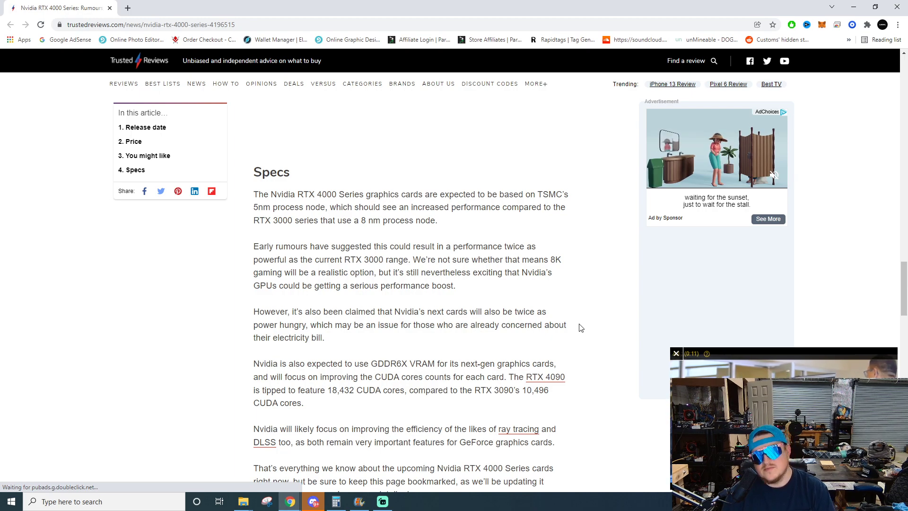
scroll(588, 372, down, 2)
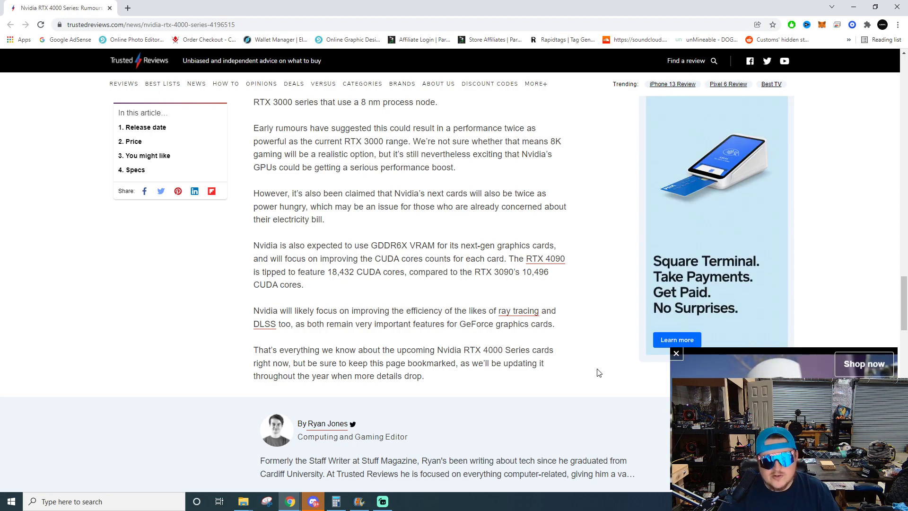
scroll(477, 333, up, 1)
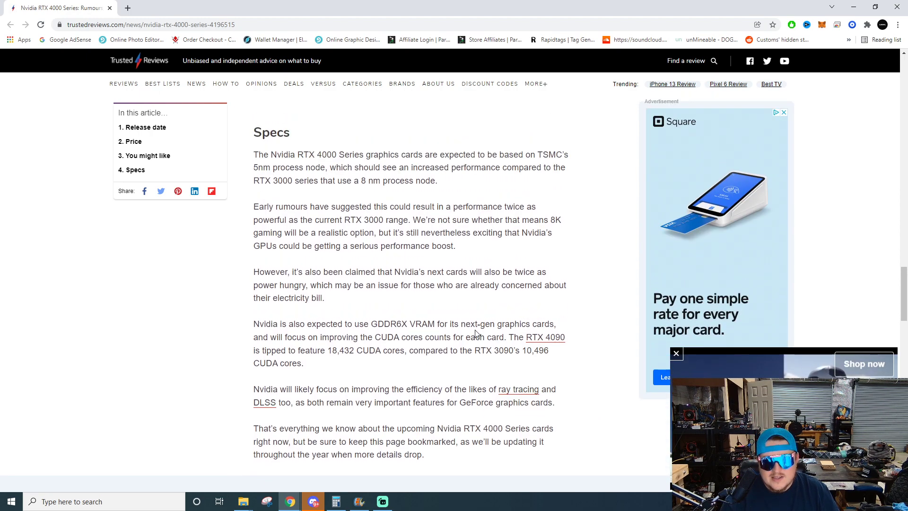
scroll(476, 334, up, 2)
scroll(454, 369, up, 1)
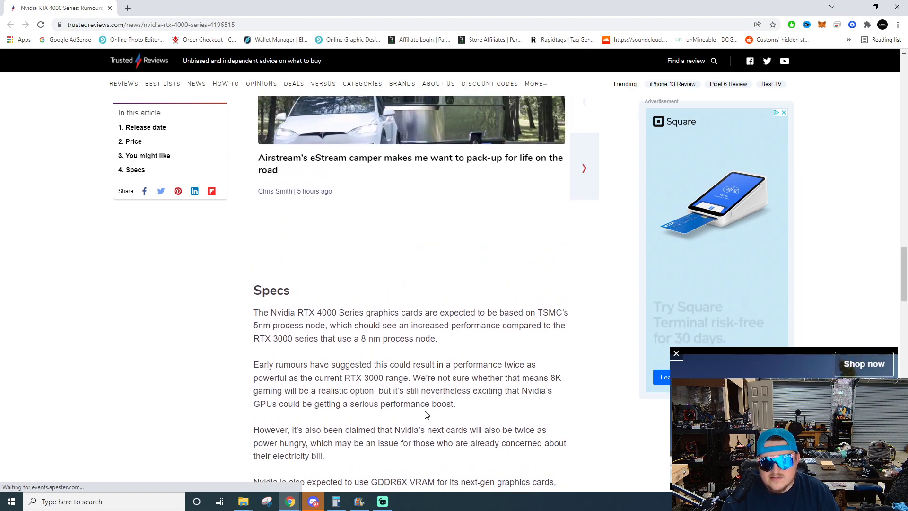
scroll(426, 416, down, 2)
scroll(412, 433, up, 3)
scroll(405, 448, up, 3)
scroll(405, 447, up, 3)
scroll(406, 455, up, 1)
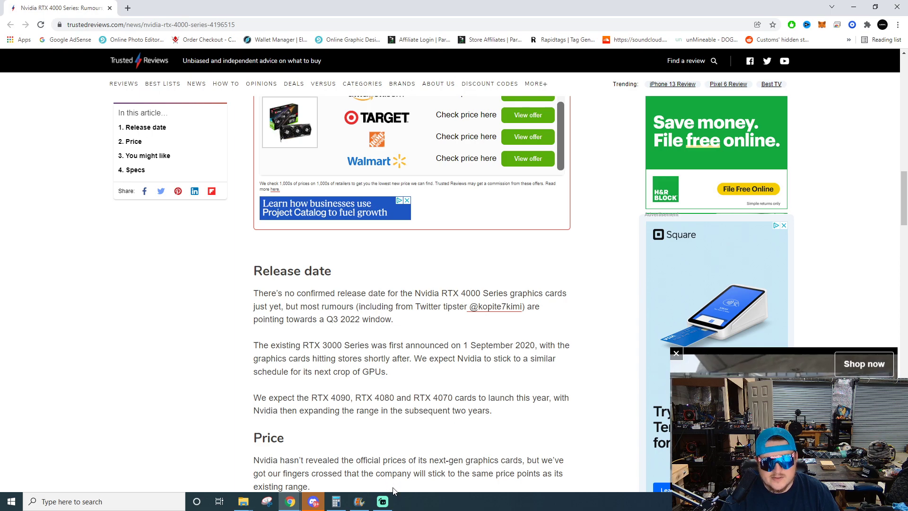
Restore Streamlabs Desktop from the taskbar over the article, with recording underway.
click(382, 502)
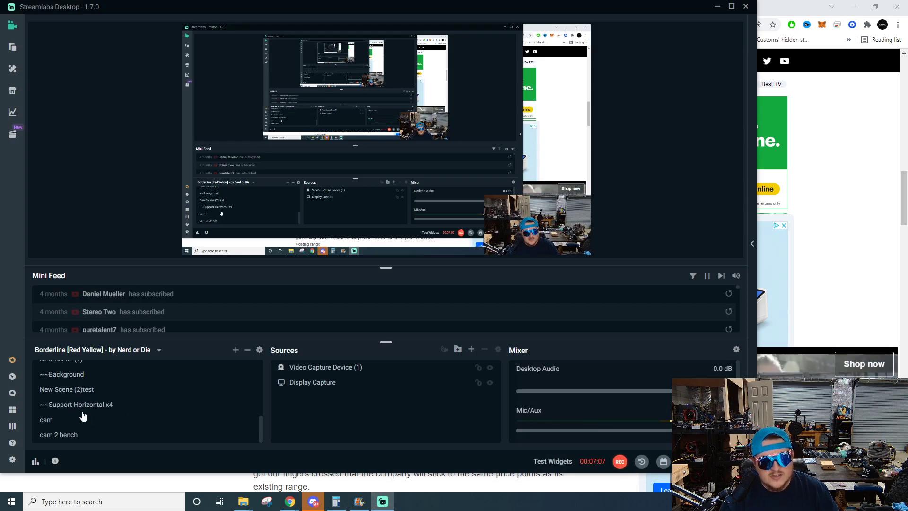